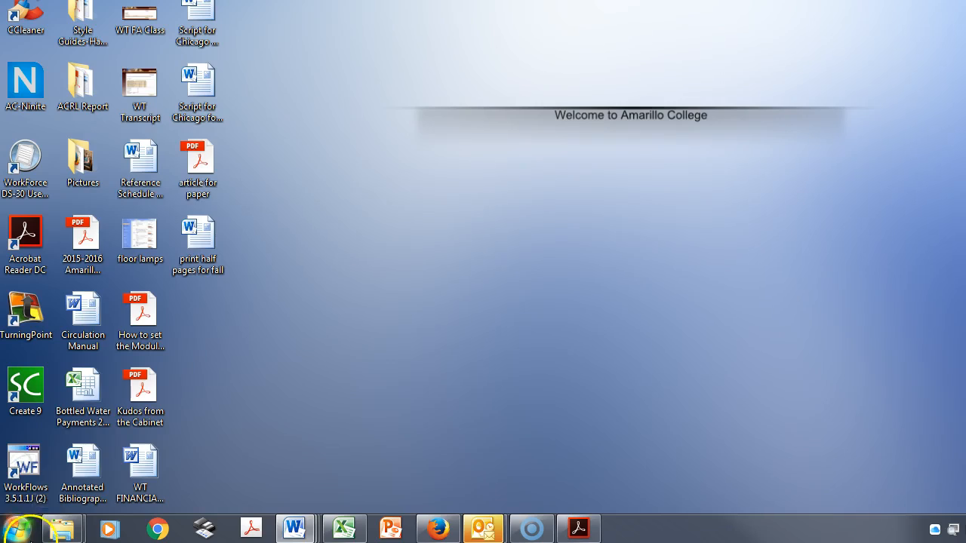
Launch Microsoft Word from the Microsoft Office program folder to get a blank document
click(17, 528)
click(42, 463)
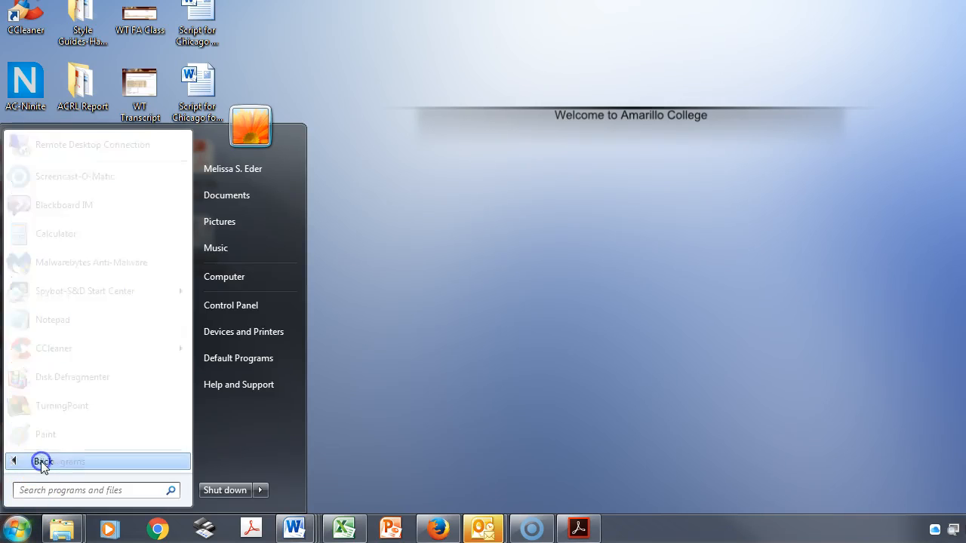
scroll(60, 400, down, 5)
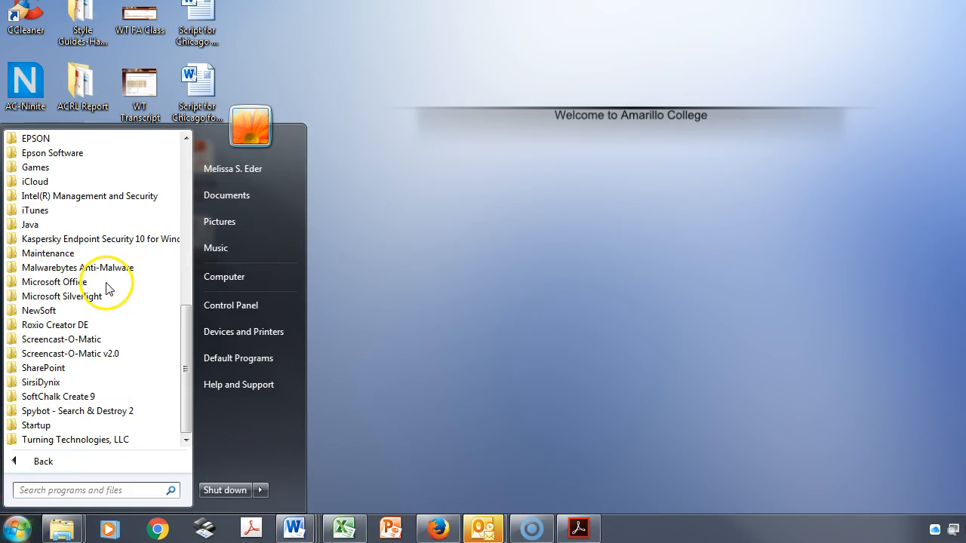
click(108, 281)
click(79, 424)
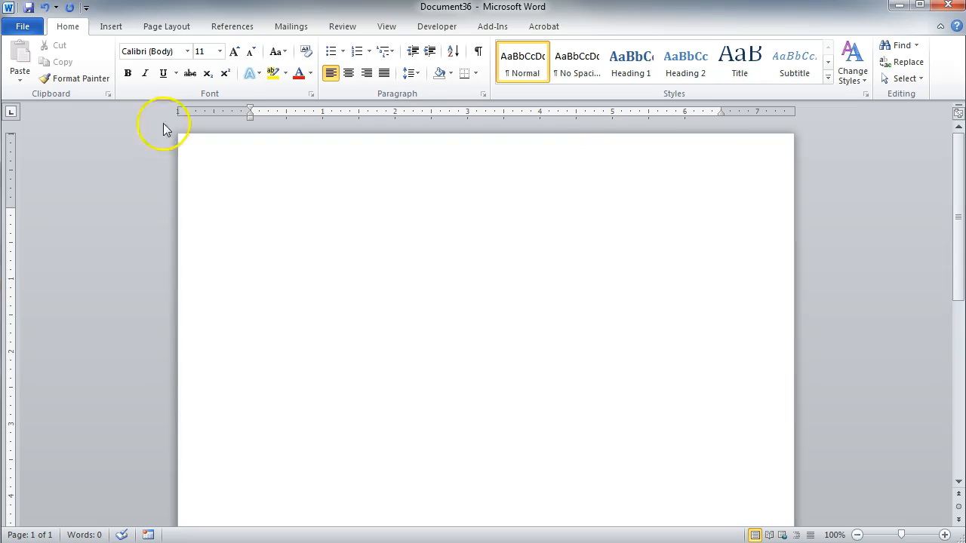
Set the blank document's font to Times New Roman, size 12
click(187, 51)
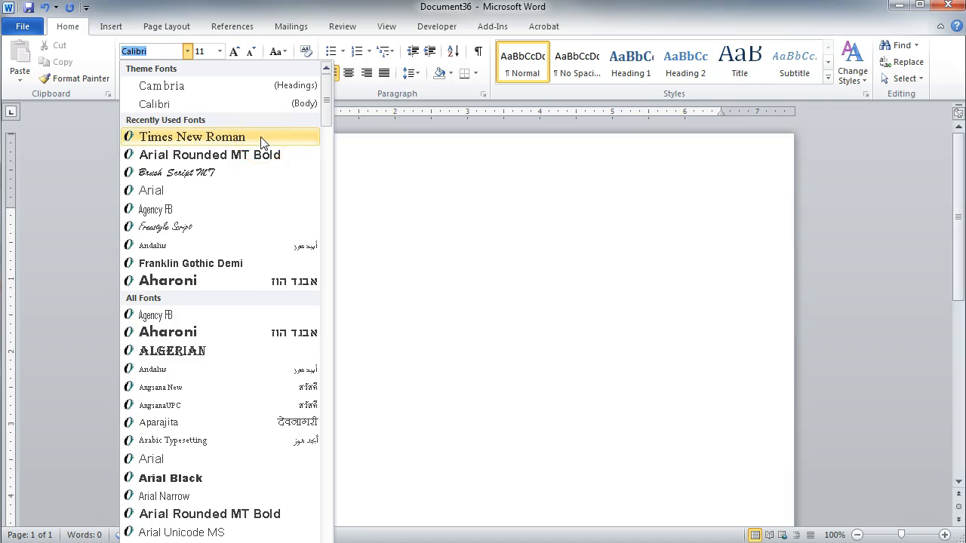
scroll(261, 143, down, 10)
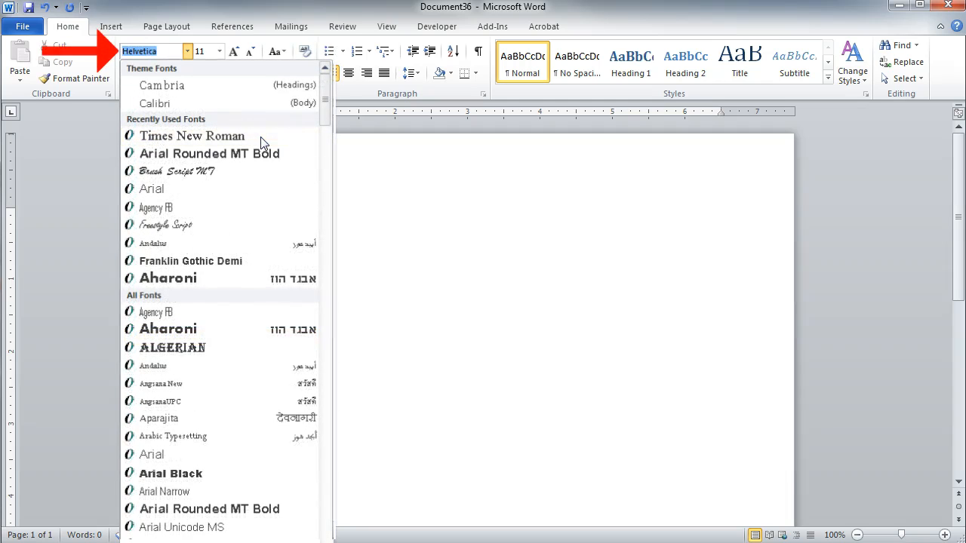
click(261, 137)
click(219, 51)
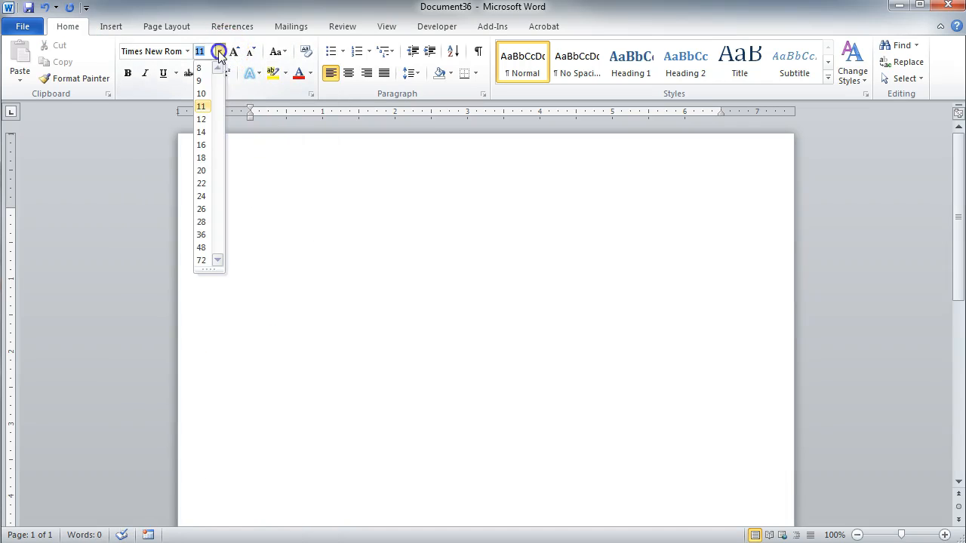
click(205, 119)
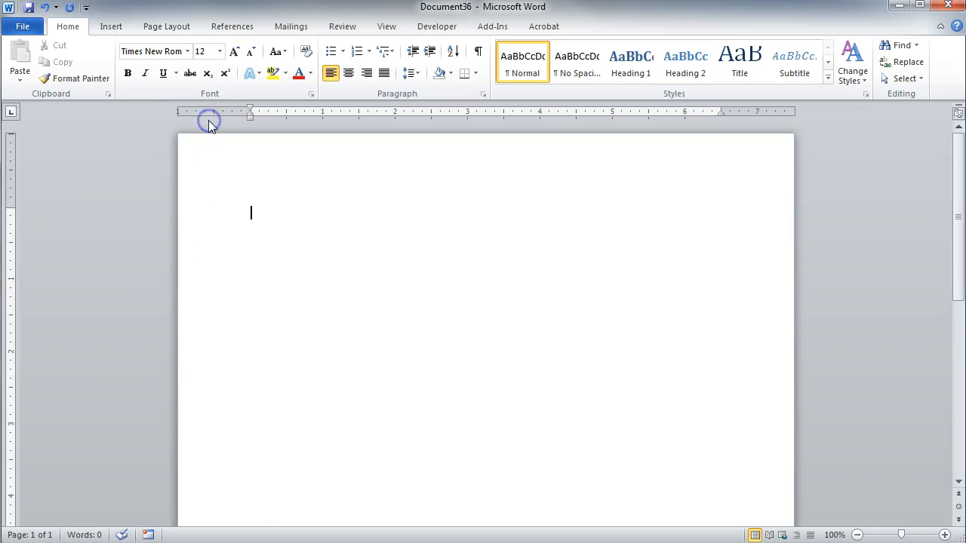
Set the document's line spacing to 2.0
click(416, 75)
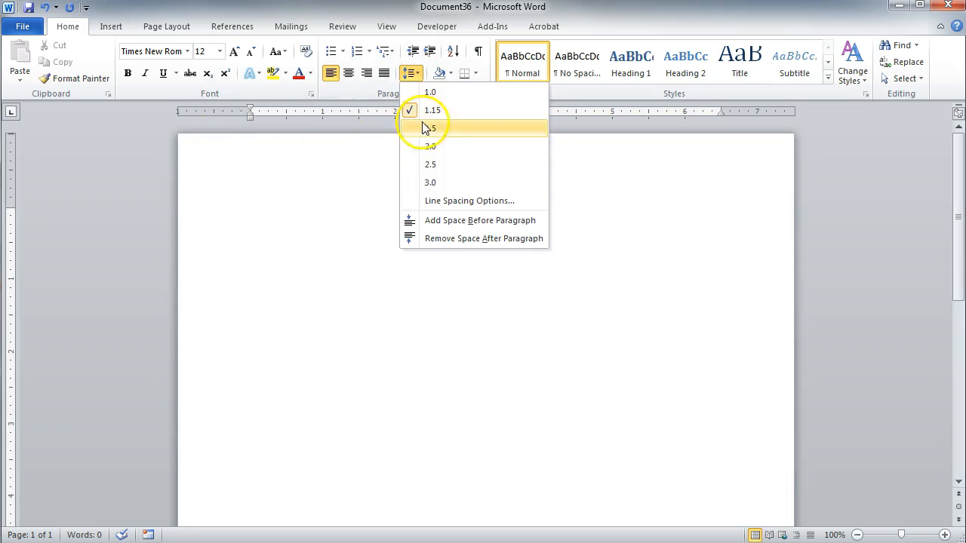
click(435, 148)
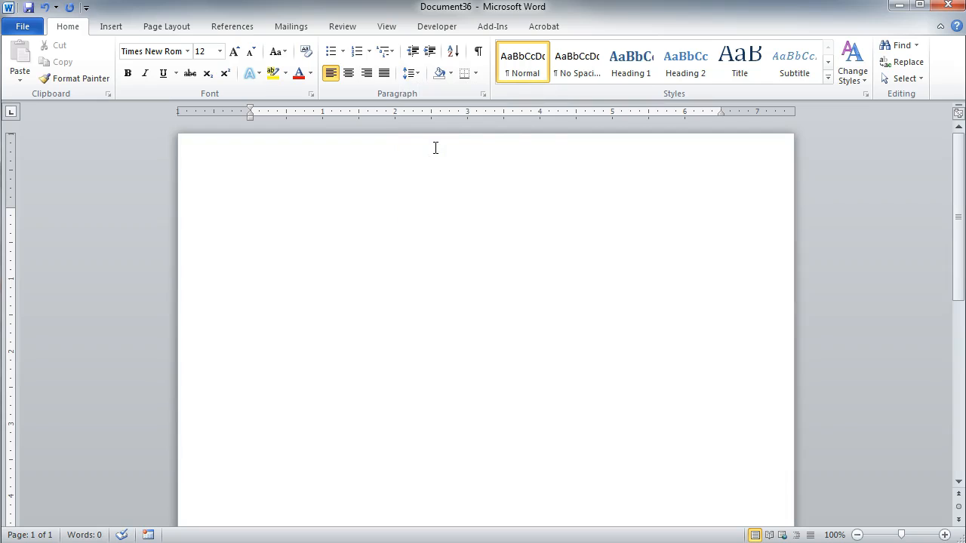
click(417, 76)
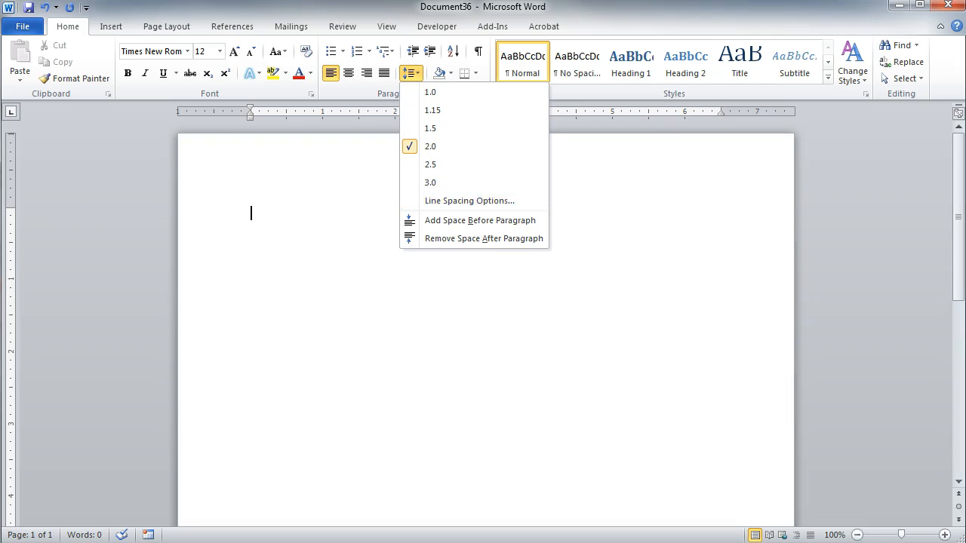
key(Escape)
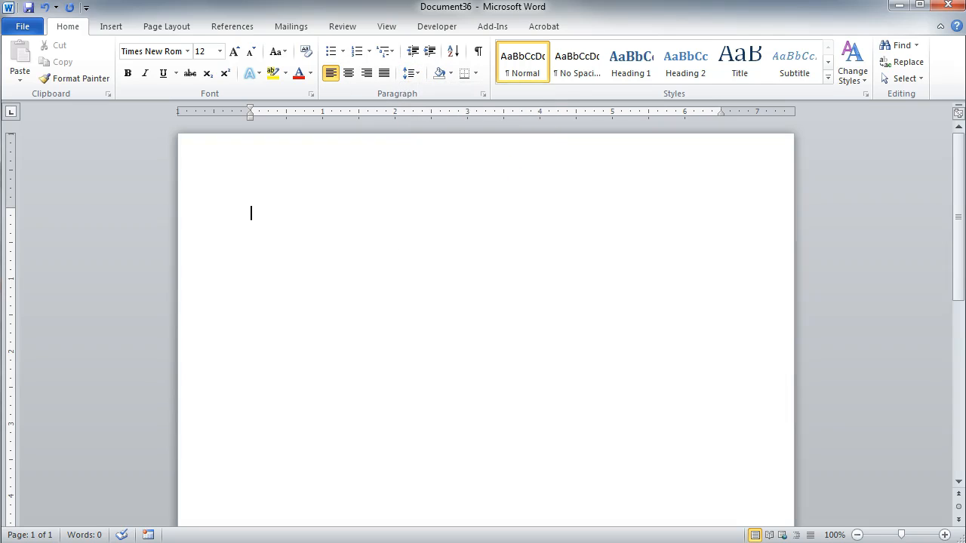
Set the paragraph spacing after to 0 pt and apply the paragraph settings
click(486, 99)
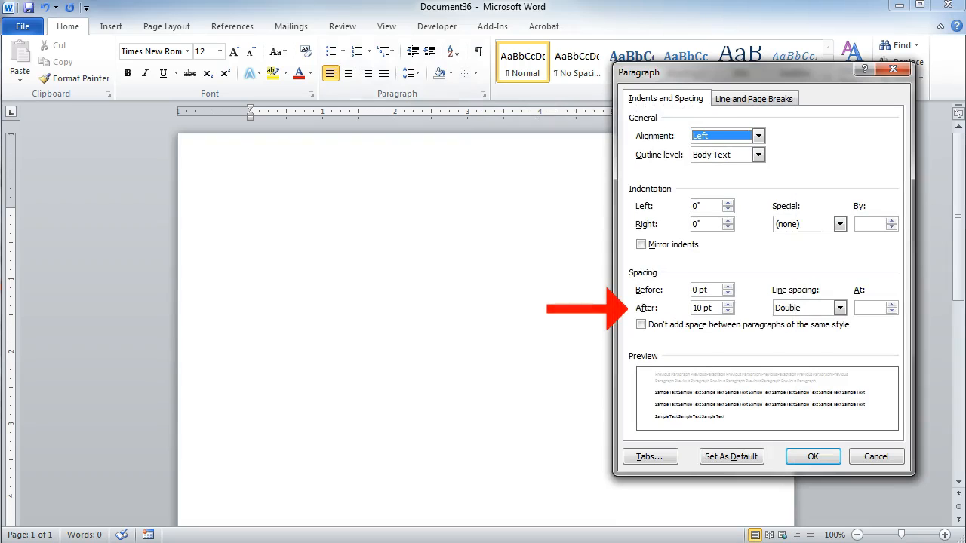
click(699, 307)
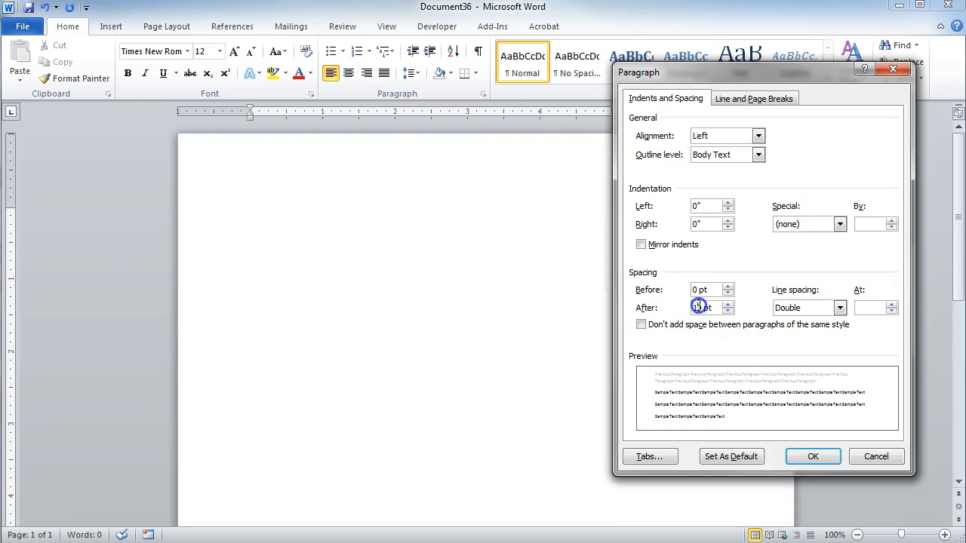
key(BackSpace)
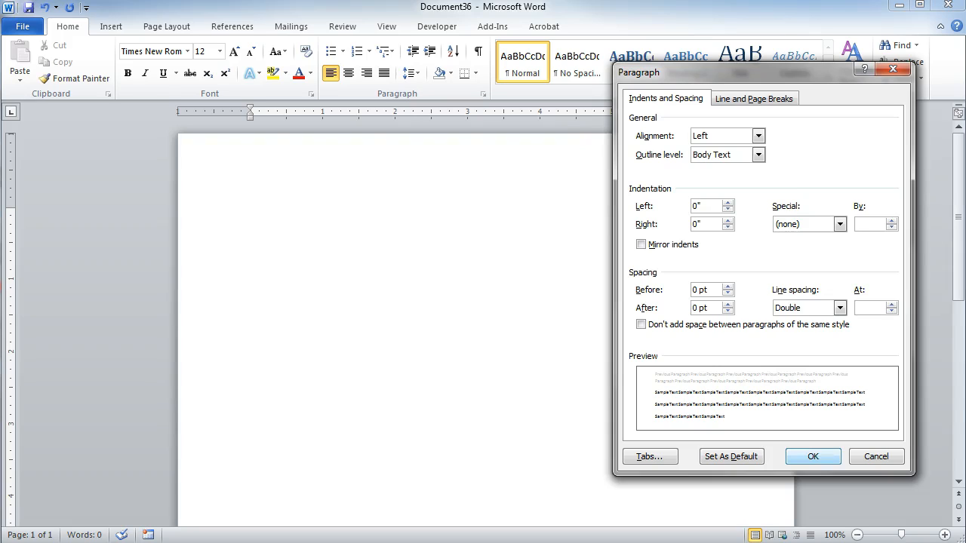
click(820, 456)
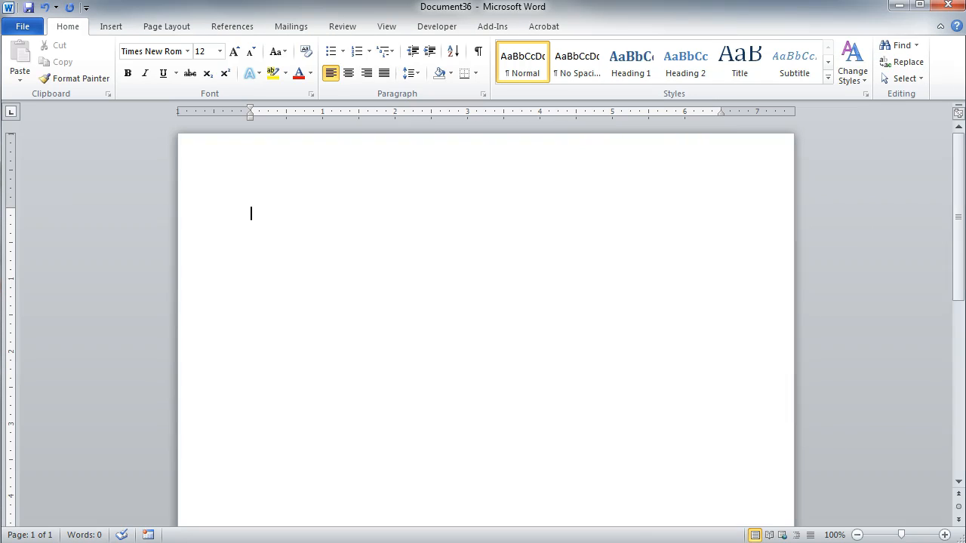
Apply the Normal page margins of 1" on all sides
click(191, 28)
click(190, 27)
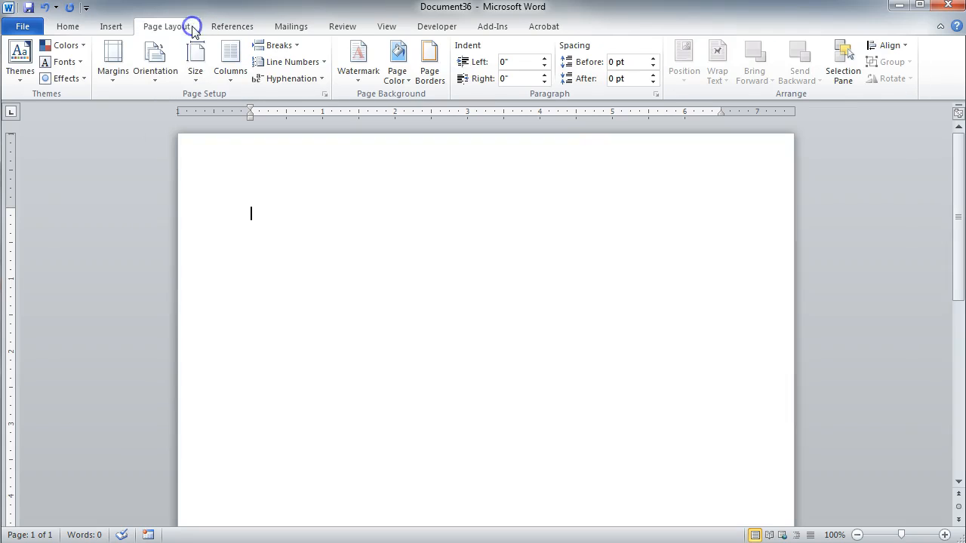
click(113, 74)
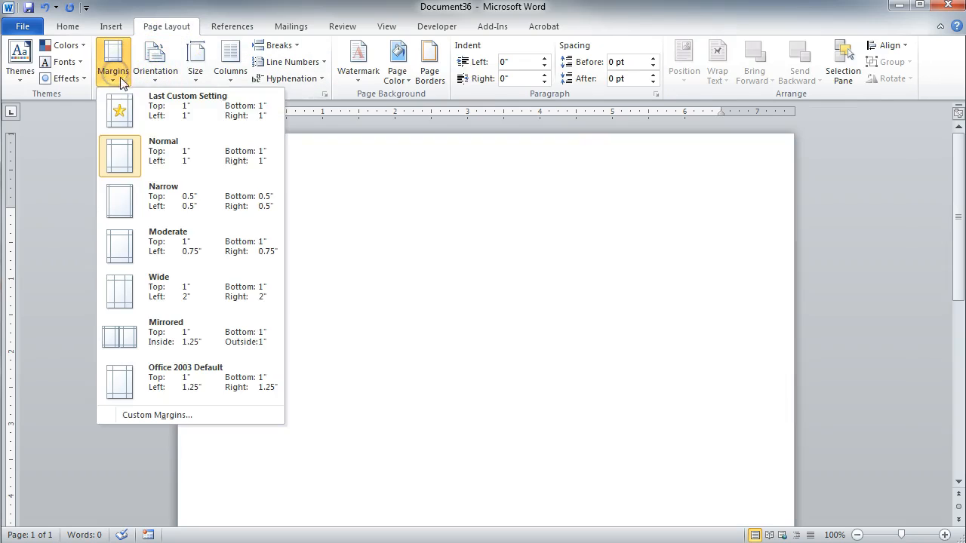
click(211, 161)
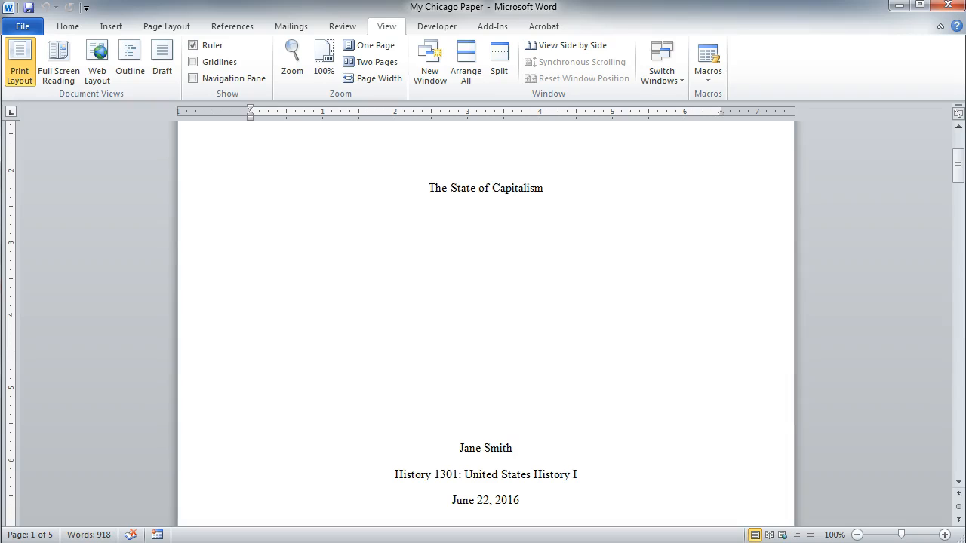
Examine the page numbering from the title page to the first text page of the sample Chicago paper
scroll(485, 324, down, 10)
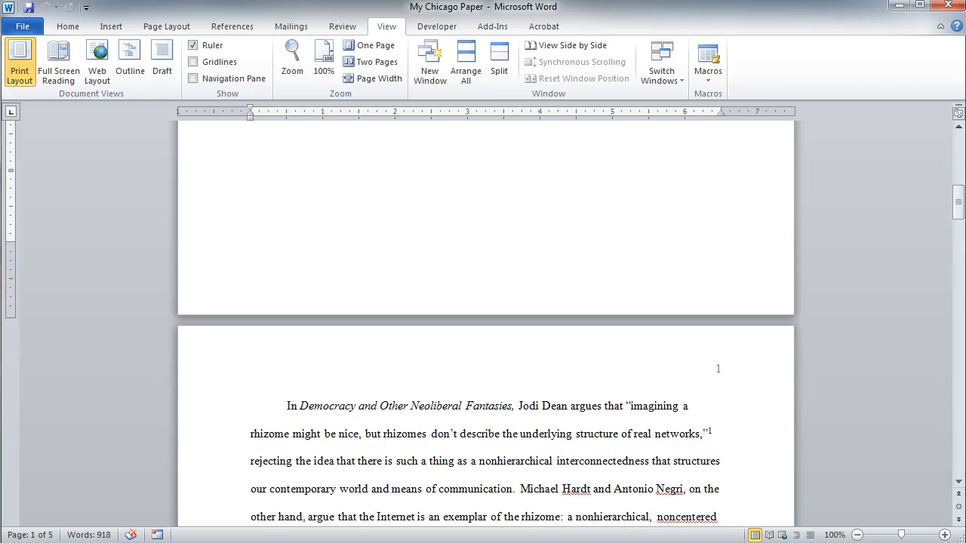
scroll(485, 325, down, 5)
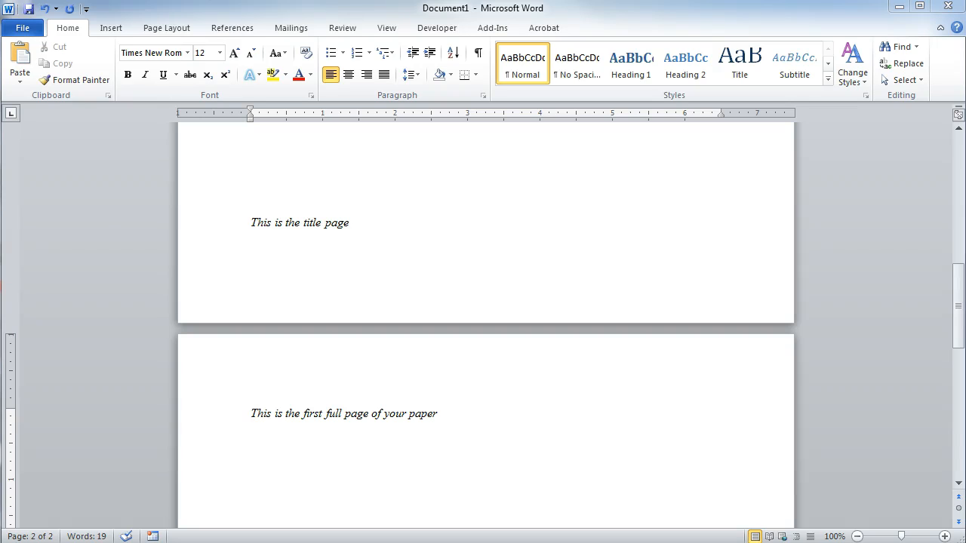
Open the second page's header and insert a Plain Number 3 page number at the top of the page
double_click(239, 368)
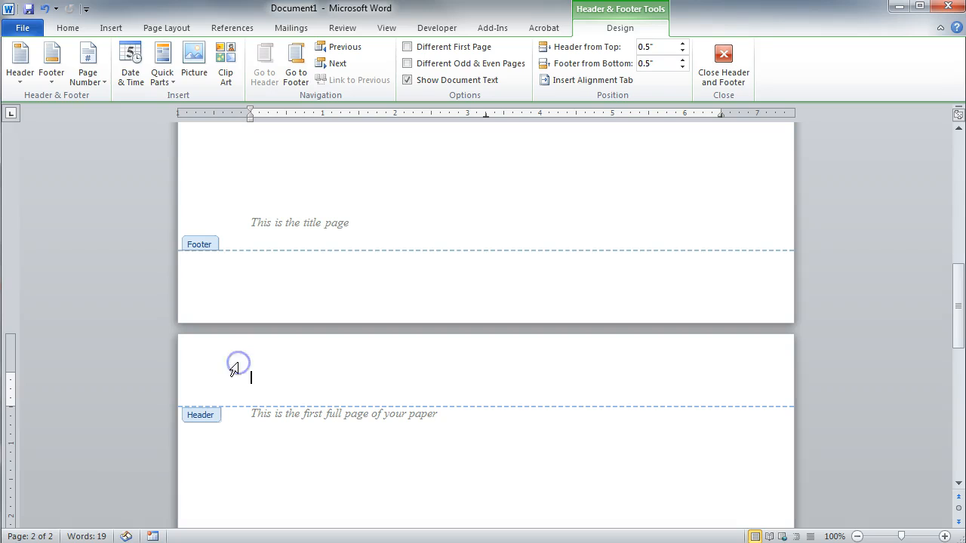
click(88, 64)
mouse_move(106, 99)
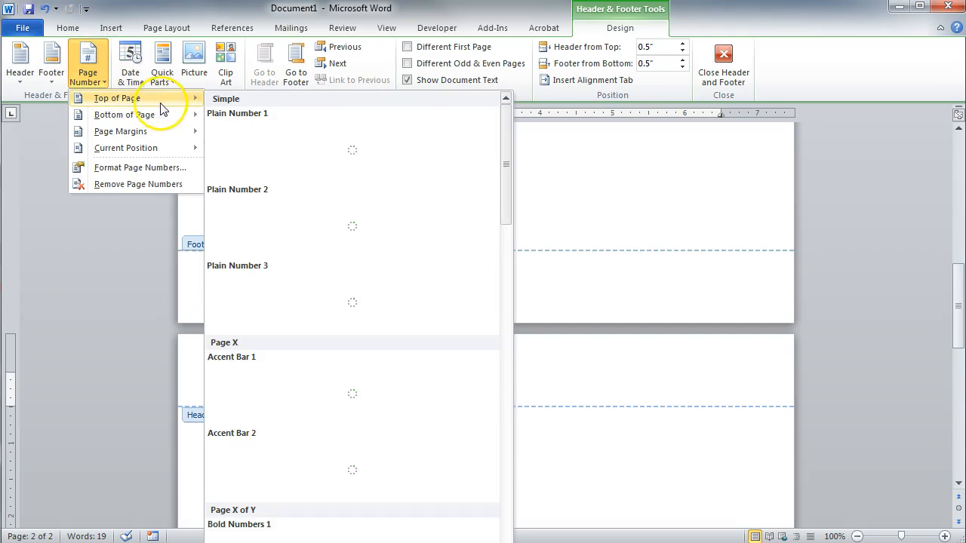
click(300, 298)
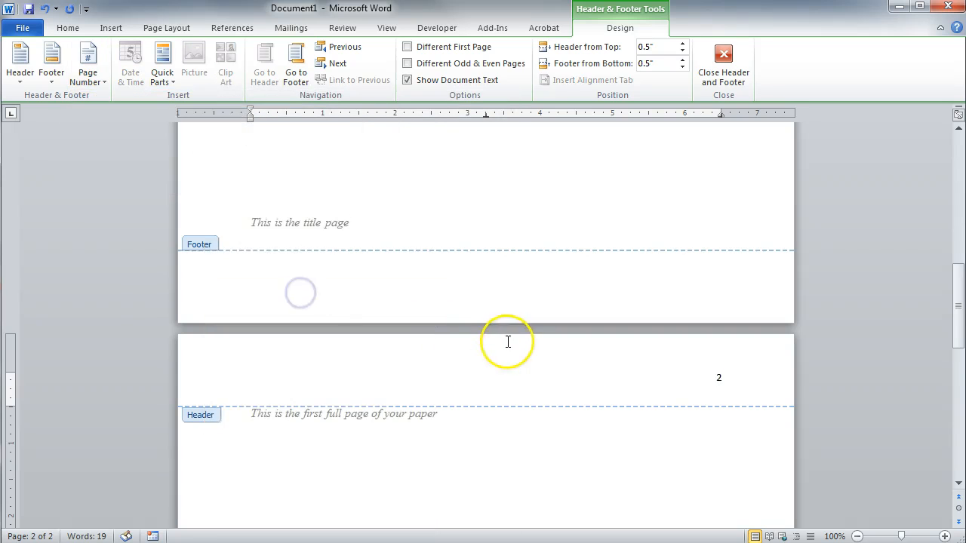
Turn on Different First Page for the header and check the headers of the title page and second page
scroll(508, 342, up, 12)
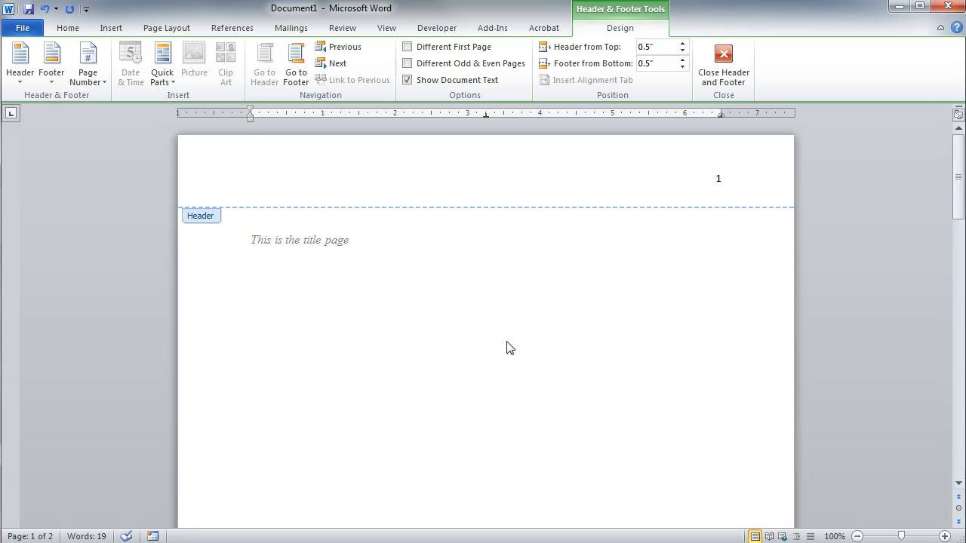
scroll(508, 347, down, 12)
scroll(508, 347, down, 6)
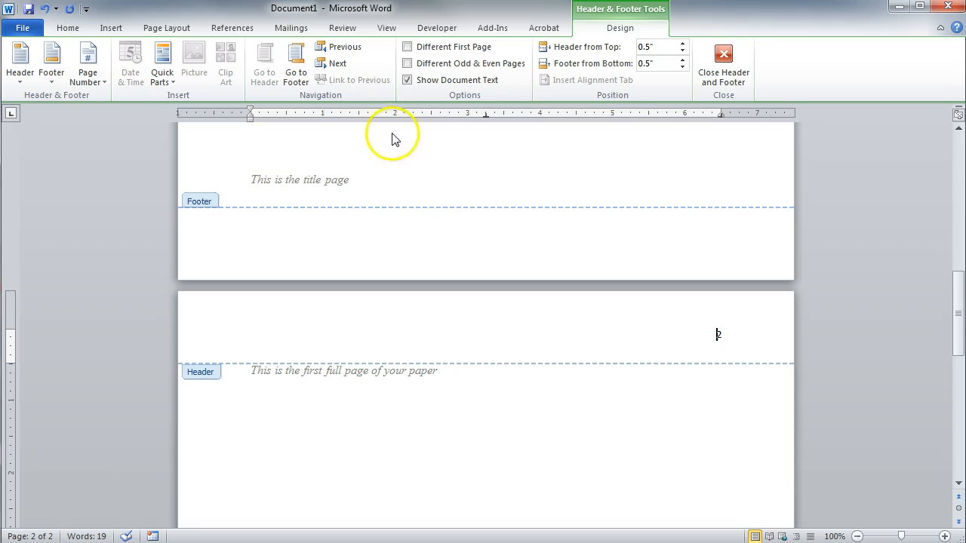
click(407, 47)
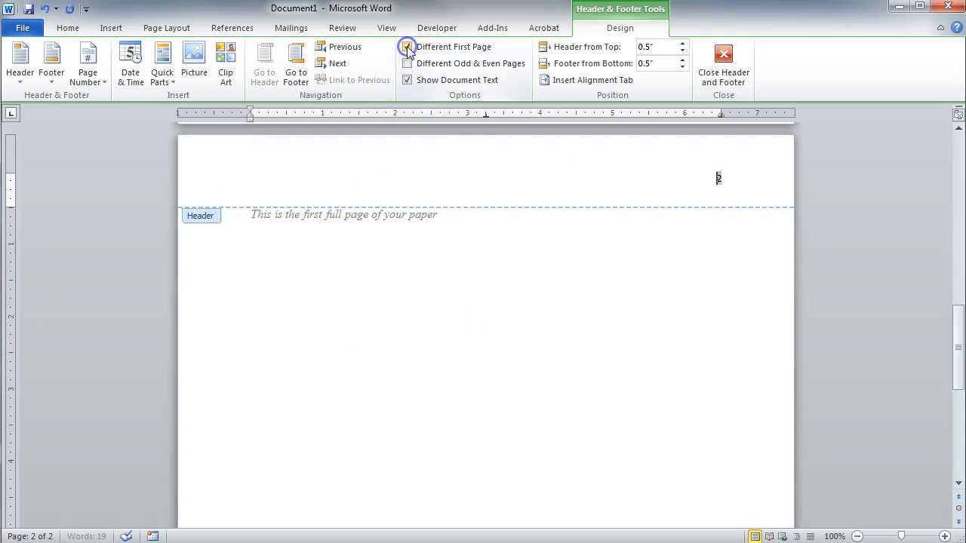
scroll(661, 258, up, 15)
scroll(662, 260, down, 15)
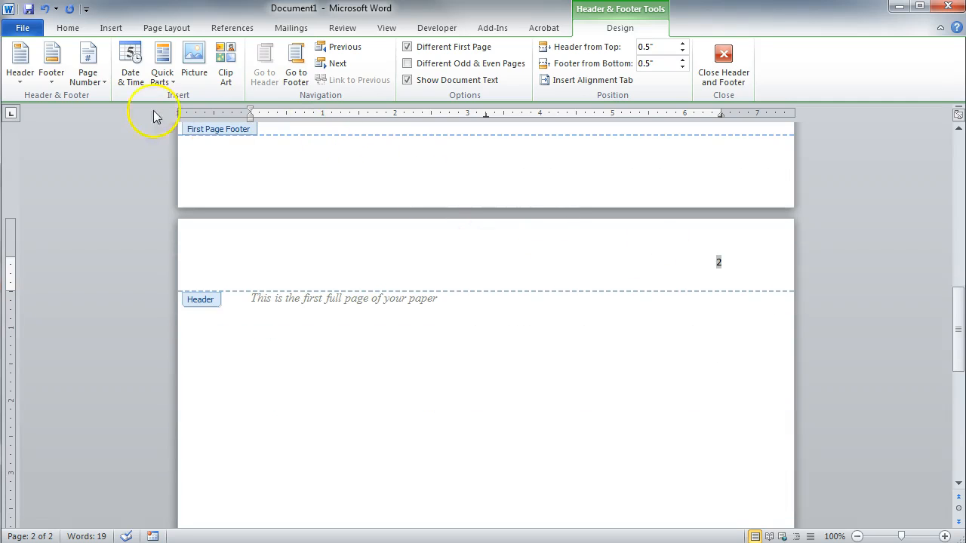
Format the page numbers to start at 0 and check the numbering on both pages
click(91, 72)
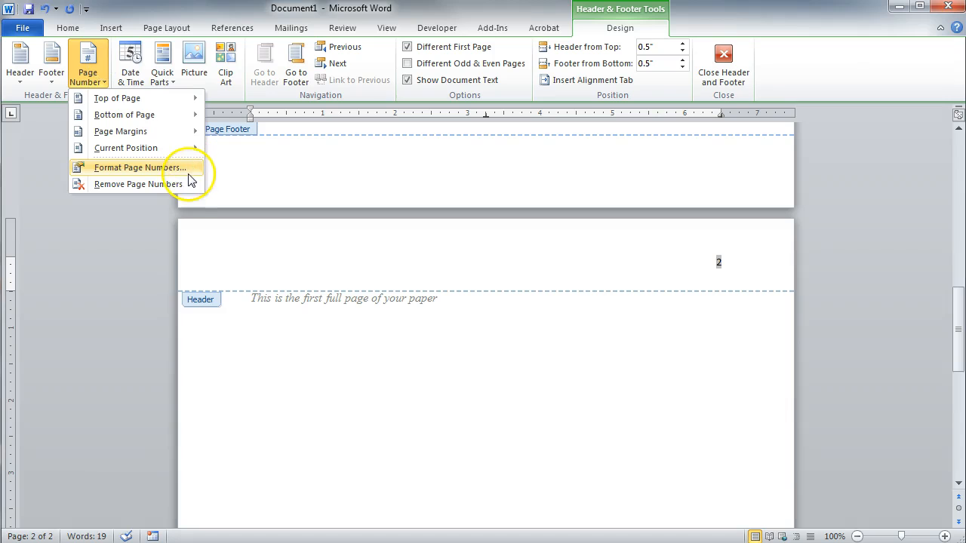
click(188, 170)
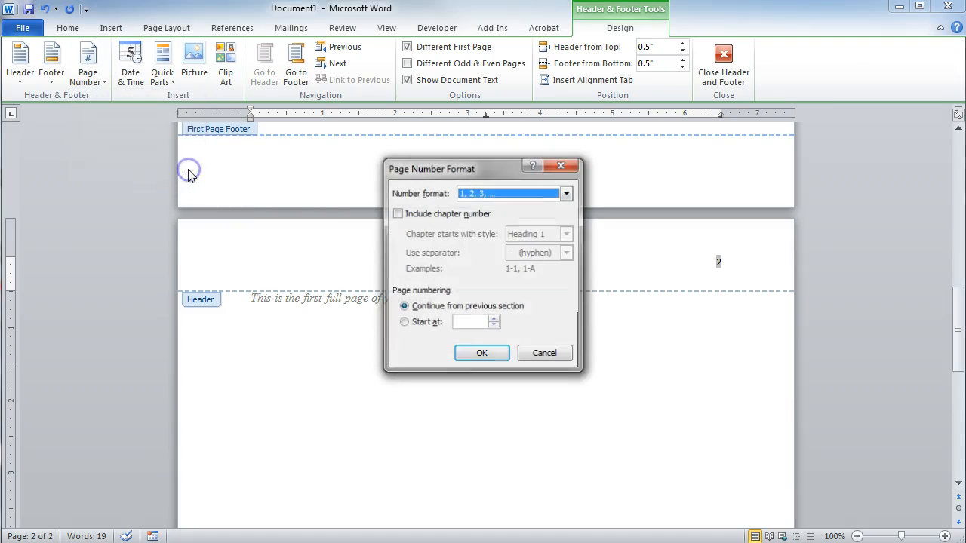
click(494, 326)
click(495, 326)
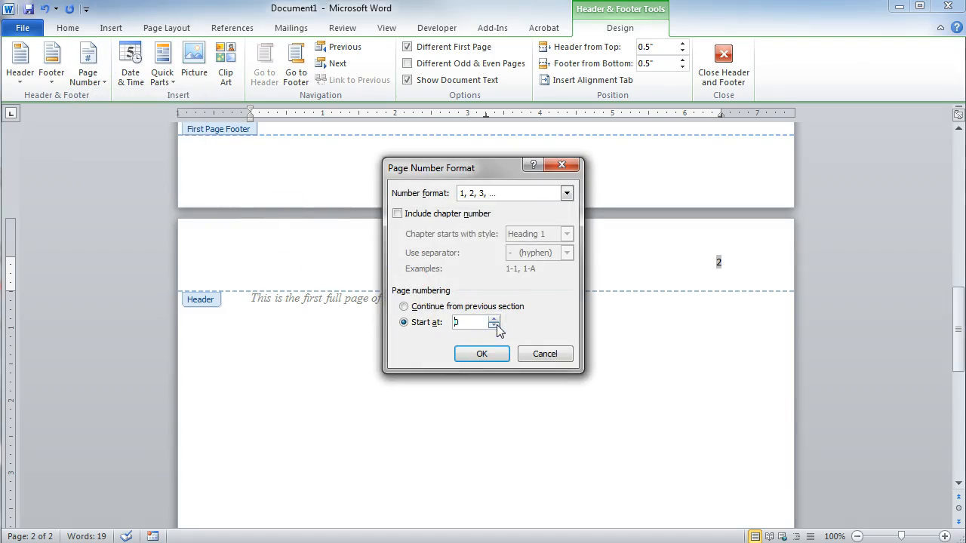
click(483, 355)
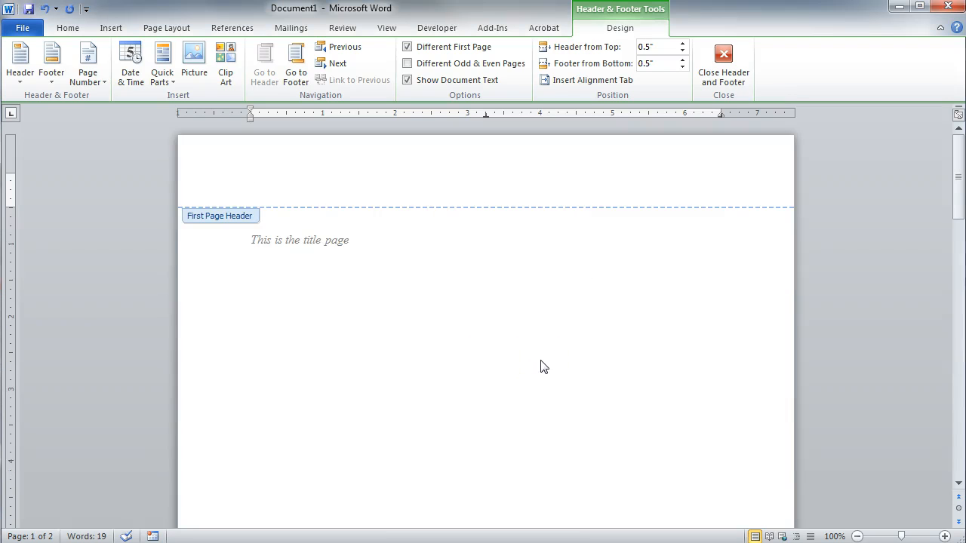
scroll(541, 366, down, 15)
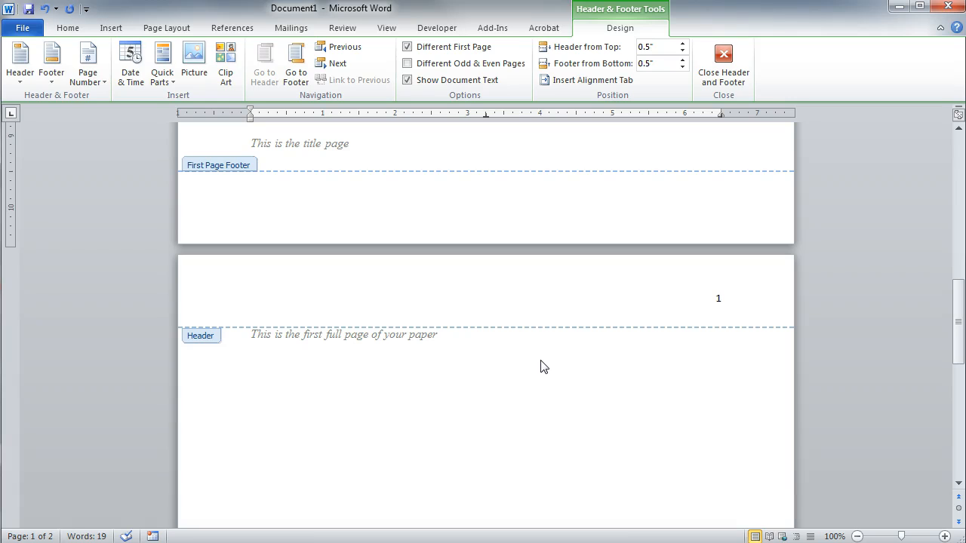
Change the page number in the second page's header to Times New Roman, size 12
double_click(721, 299)
click(67, 28)
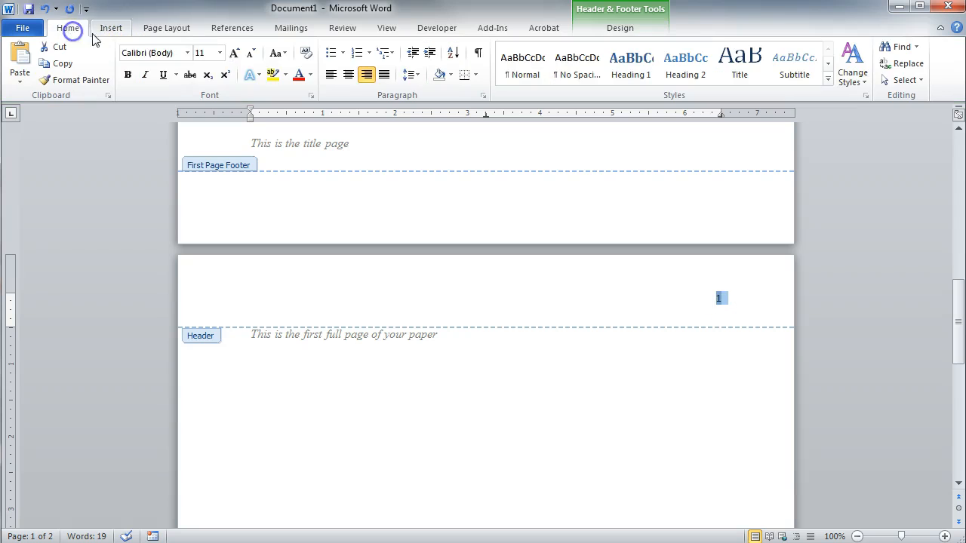
click(186, 53)
click(194, 138)
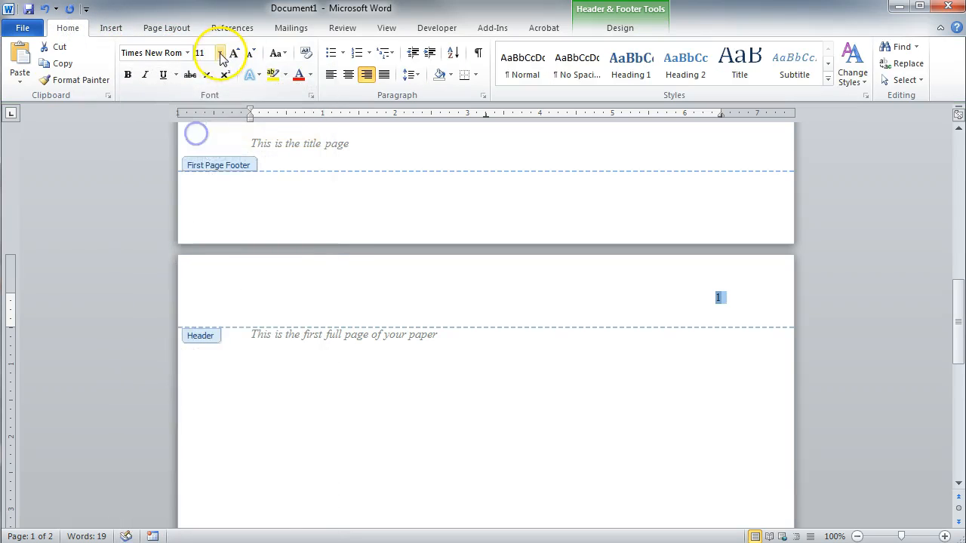
click(219, 53)
click(201, 121)
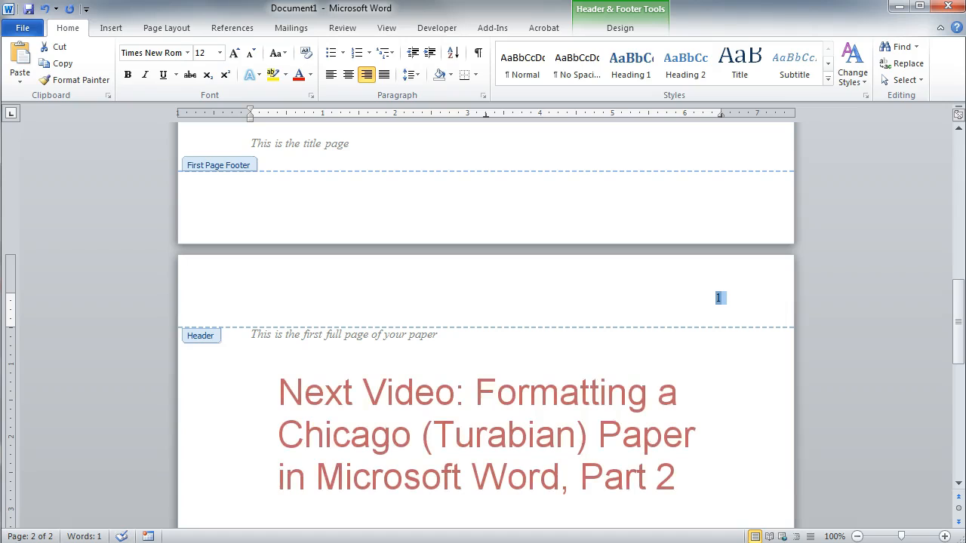